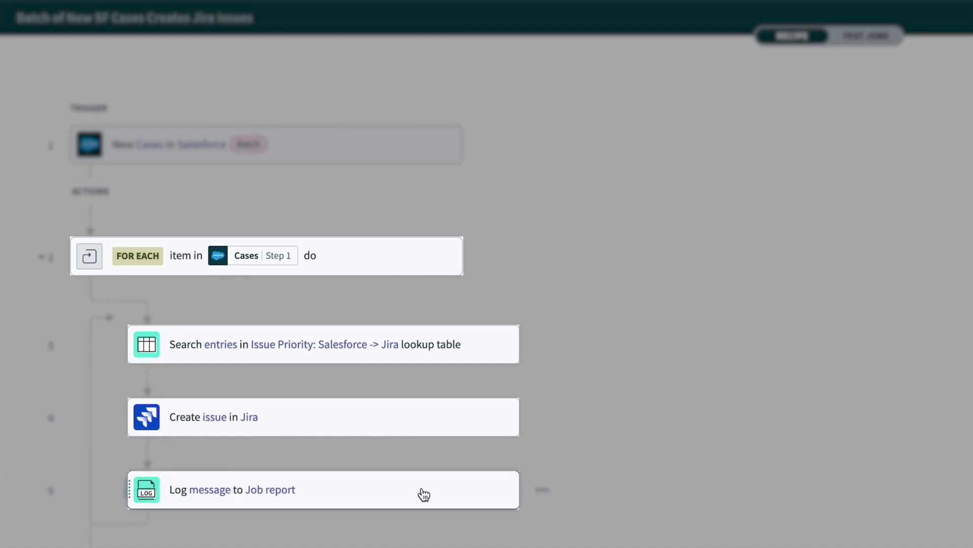
Make step 5 also send to Workato log service at INFO level, save, and run a test job
left_click(424, 495)
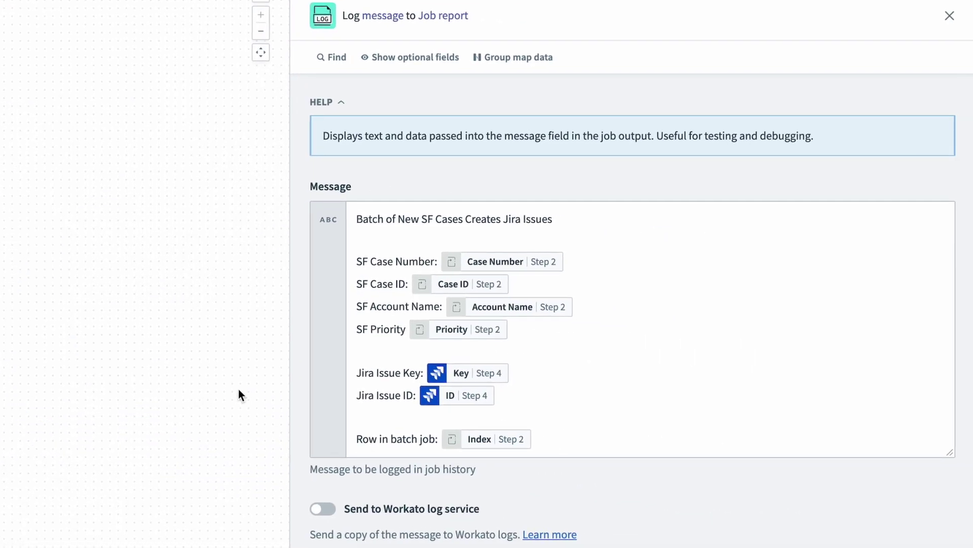
scroll(315, 285, "down", 3)
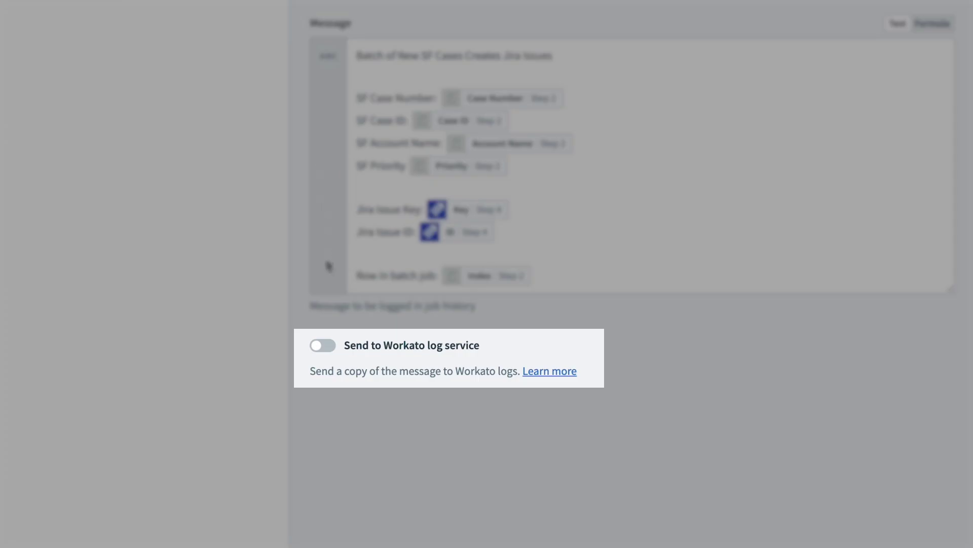
left_click(323, 345)
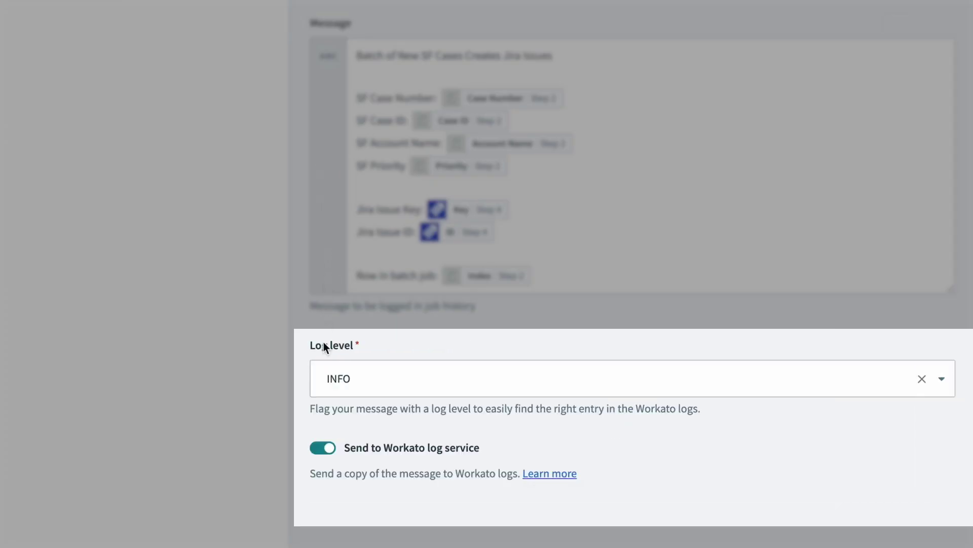
left_click(375, 370)
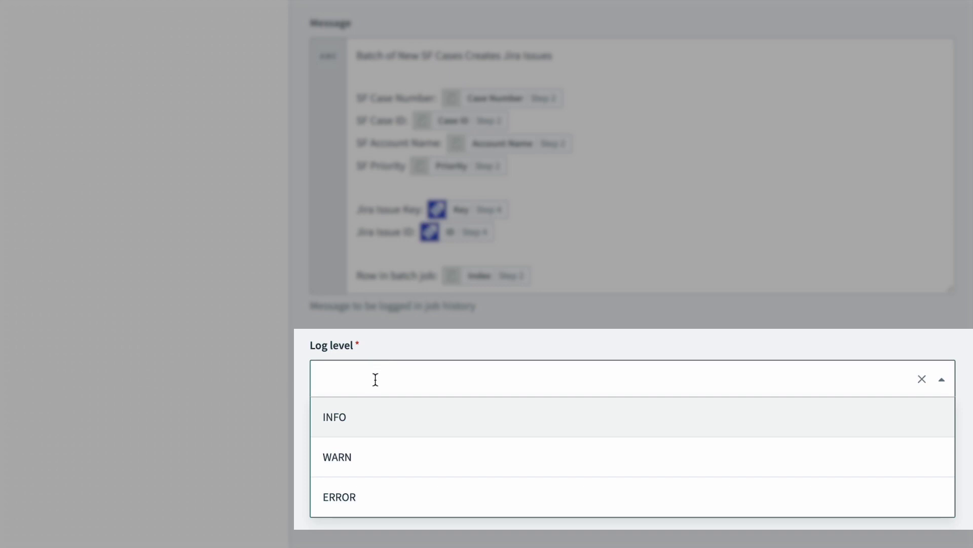
left_click(376, 419)
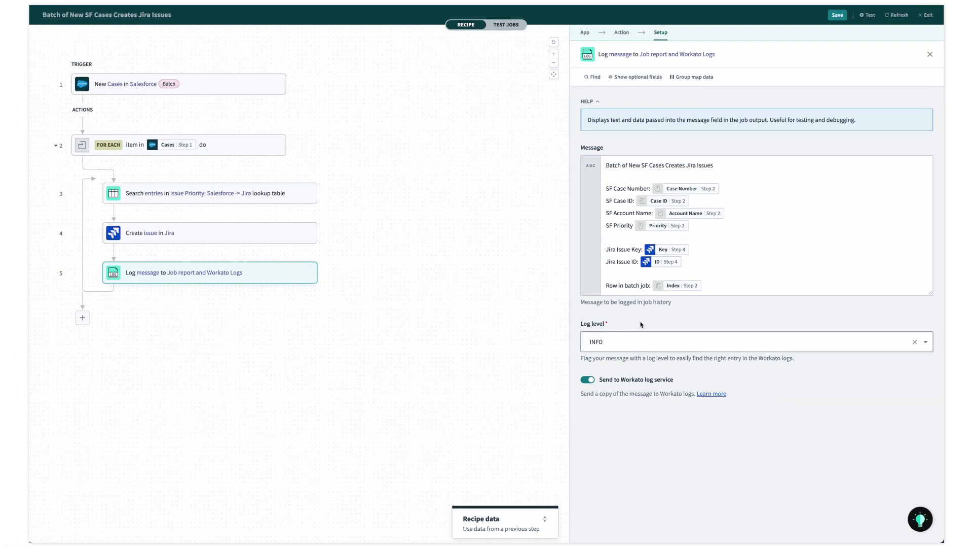
left_click(837, 15)
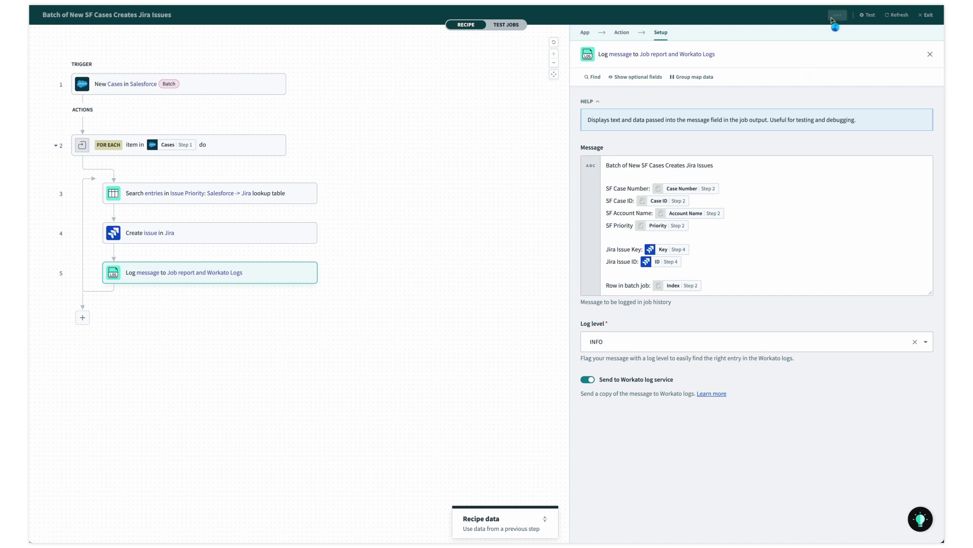
left_click(868, 15)
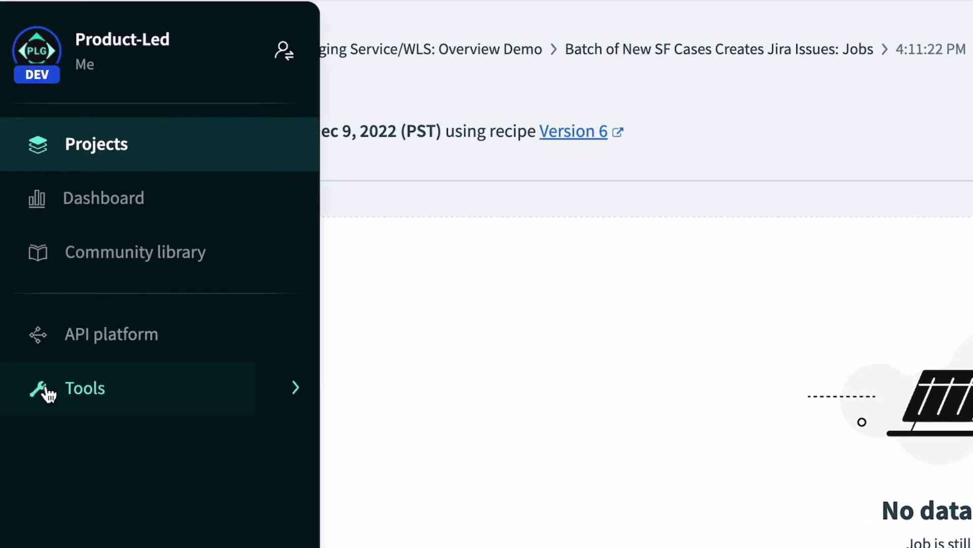
Go to the Logs page under Tools in the sidebar
mouse_move(48, 394)
left_click(431, 446)
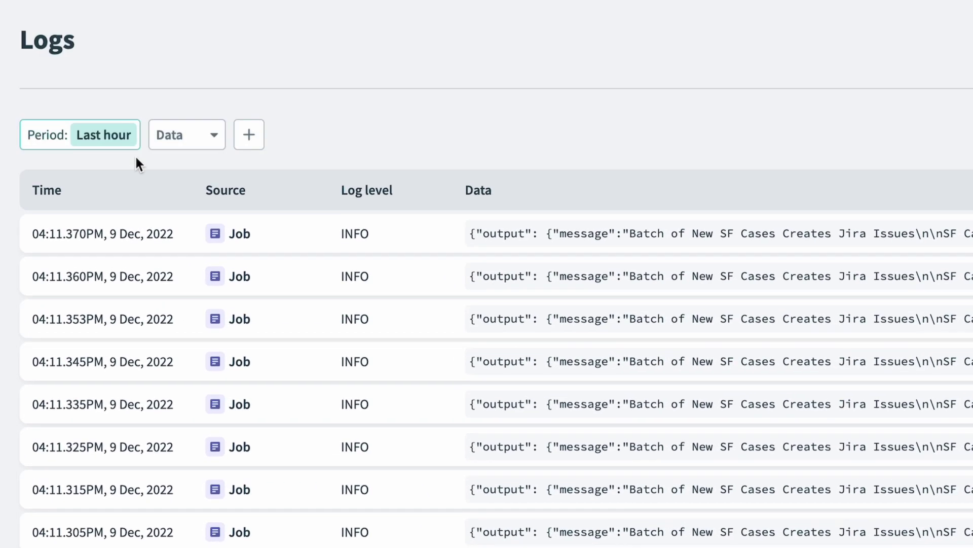
Filter logs to data containing 'Batch of New SF Cases Creates Jira Issues'
left_click(190, 144)
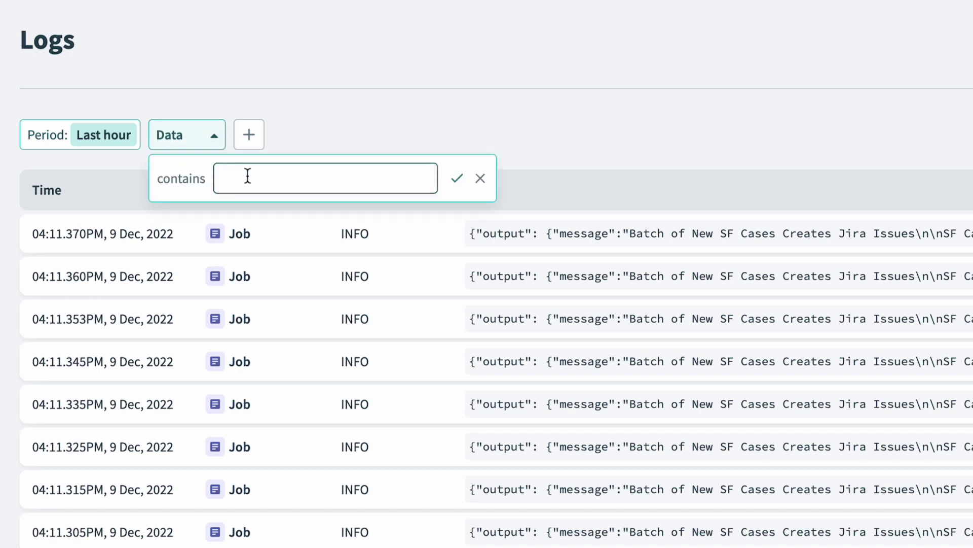
type("Batch of New SF Cases")
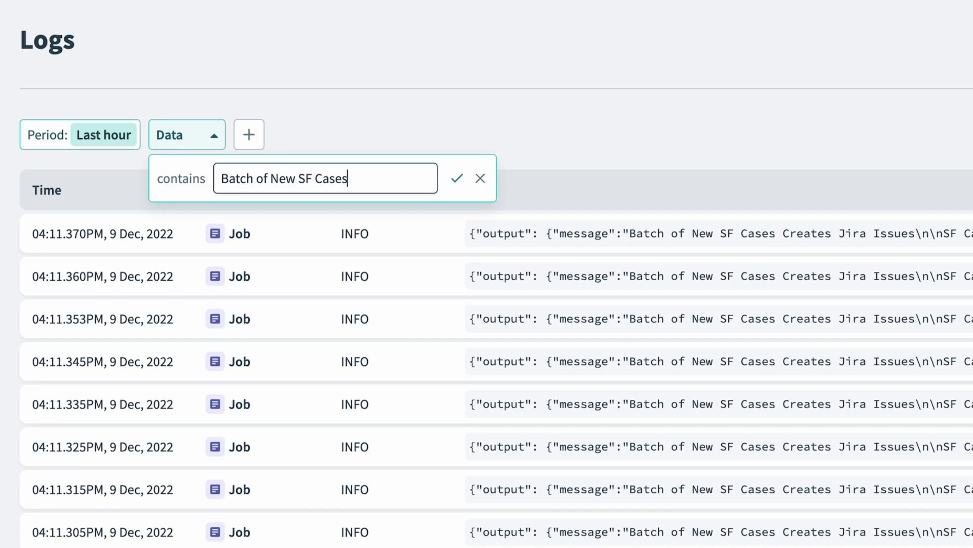
type(" Creates Jira Issues")
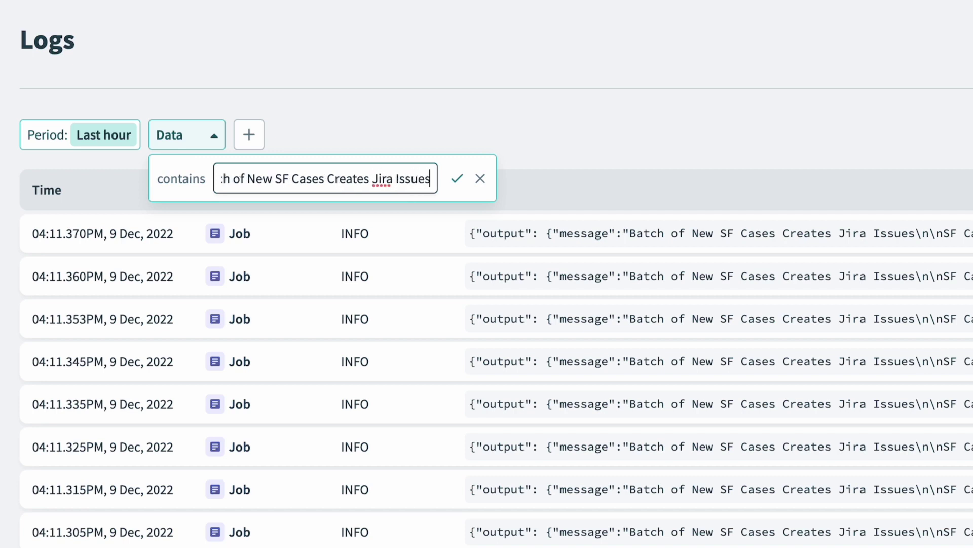
key("Return")
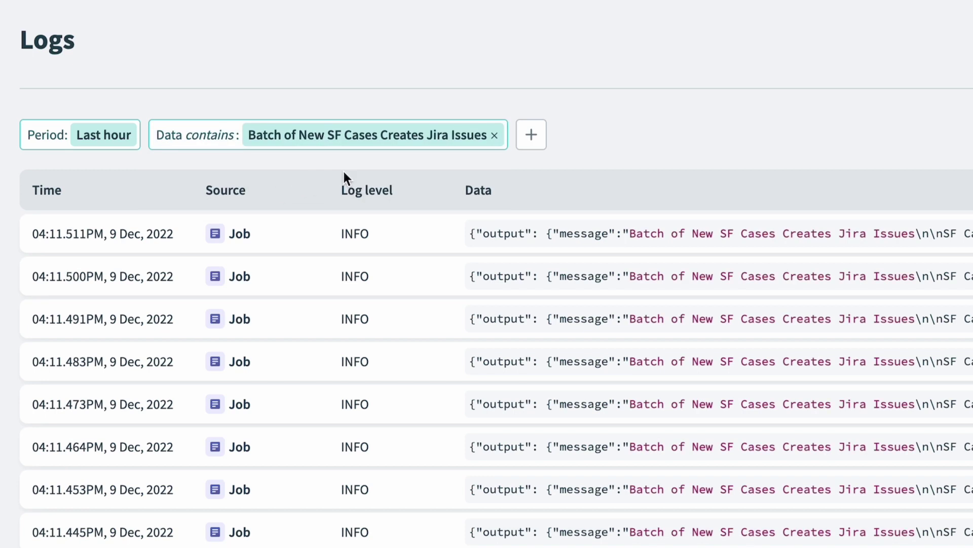
Add a Job ID filter with the test job's pasted ID
left_click(539, 137)
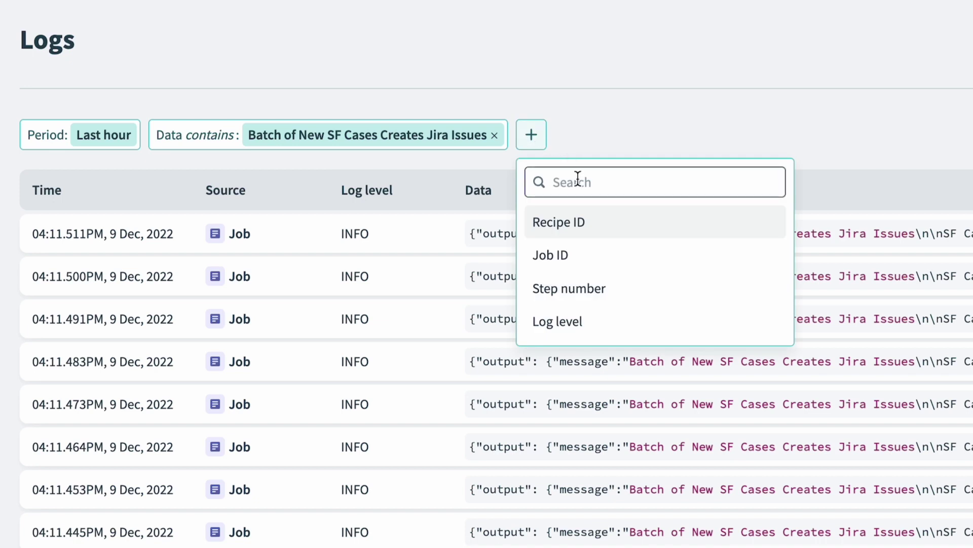
left_click(597, 265)
type("j-AFFCw63A-N3kWMB")
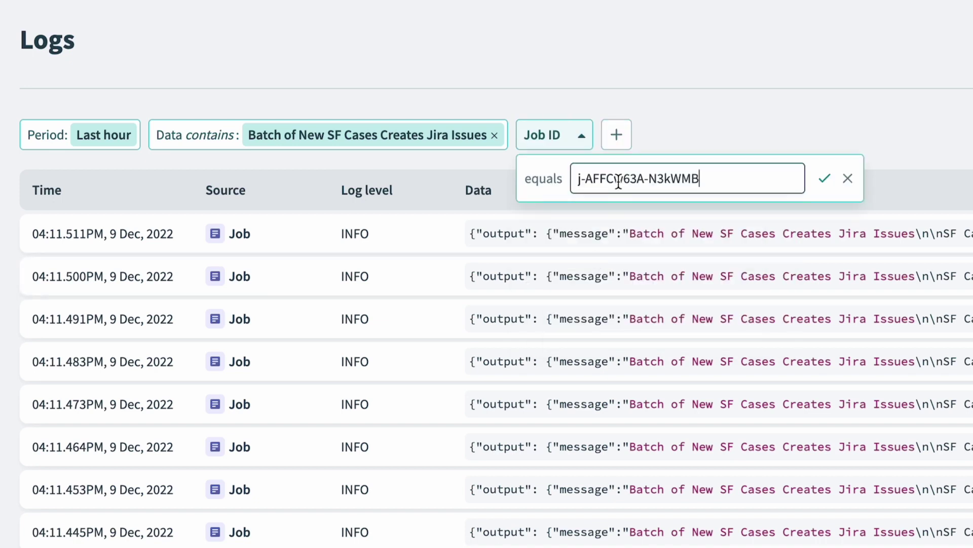
left_click(824, 181)
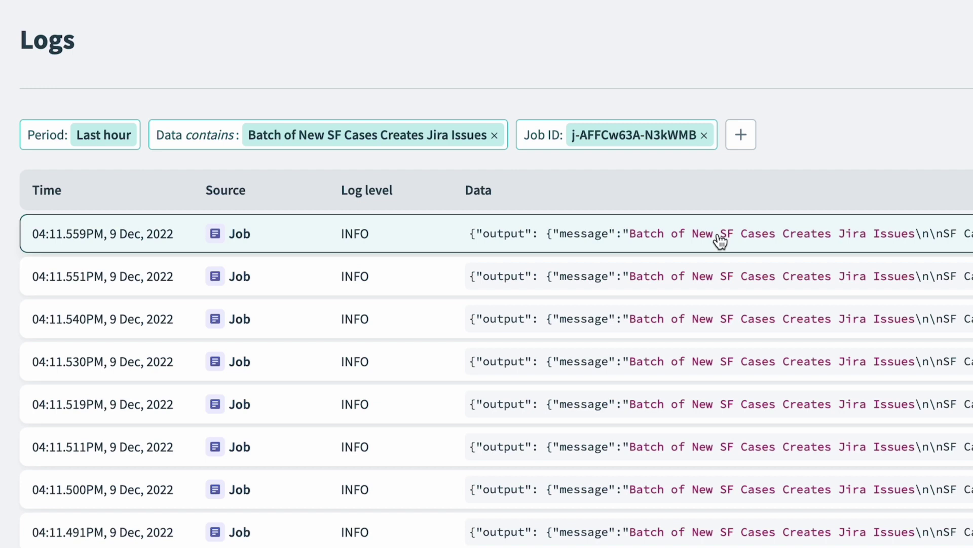
Inspect the job data of the first two log entries, then close the side panel
left_click(888, 242)
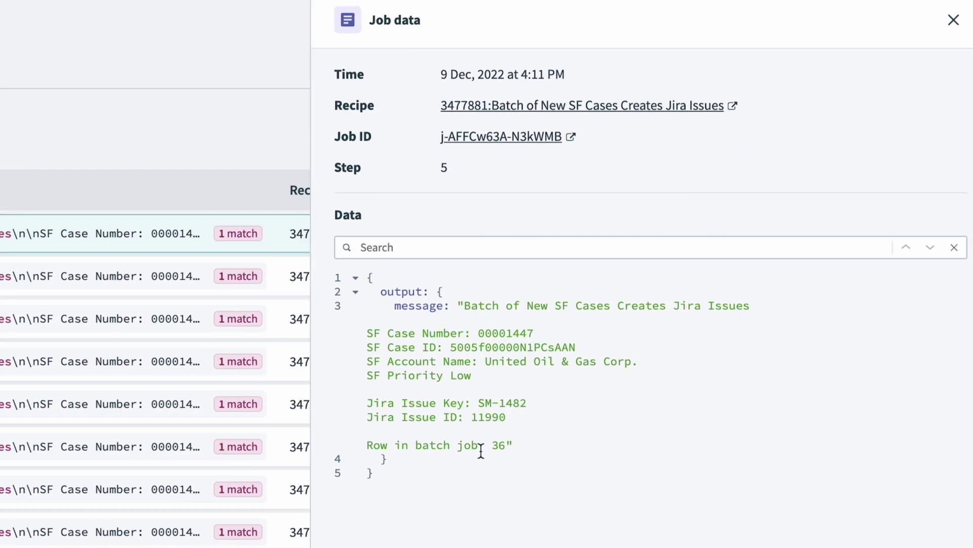
left_click(90, 264)
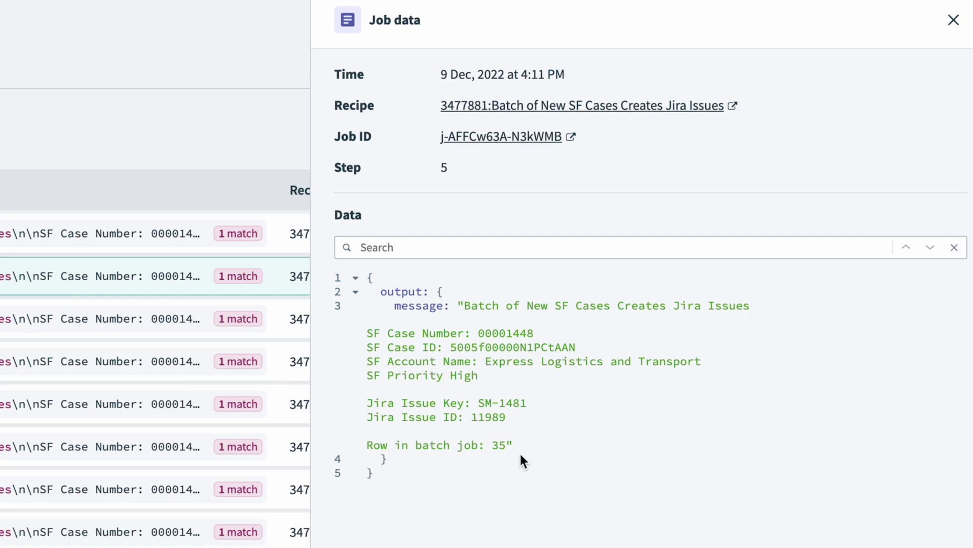
left_click(2, 172)
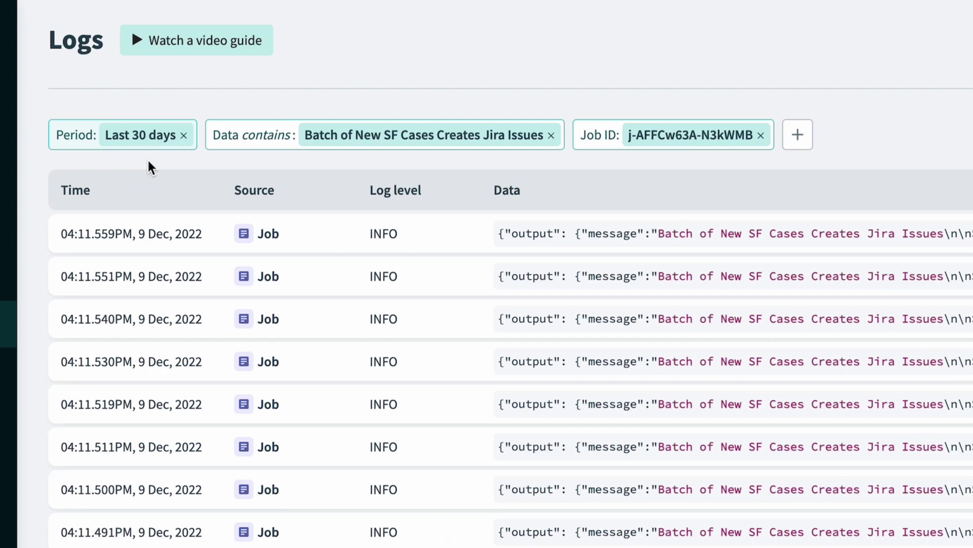
Set the Logs period to a custom range from 1 November 2022 to 5 January 2023
left_click(147, 145)
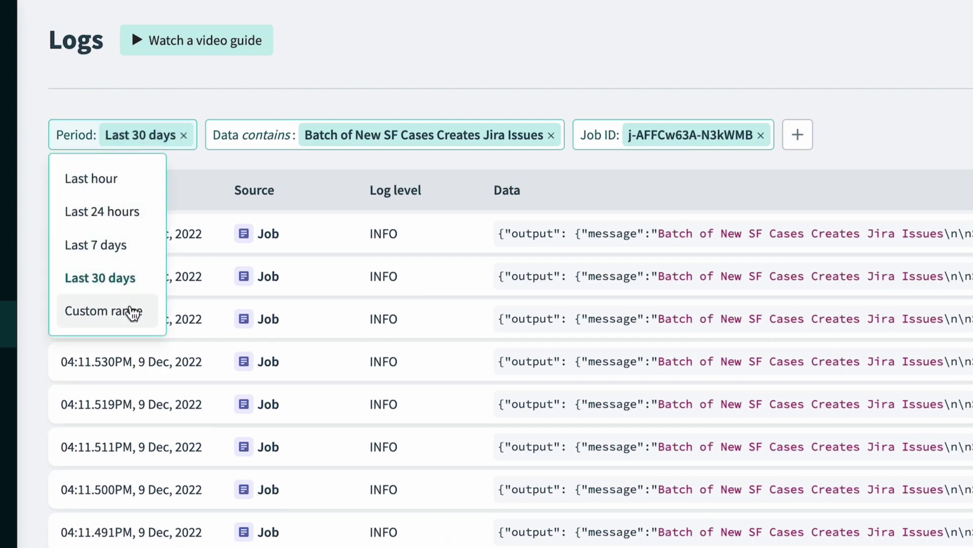
left_click(133, 311)
left_click(132, 178)
left_click(132, 179)
left_click(206, 242)
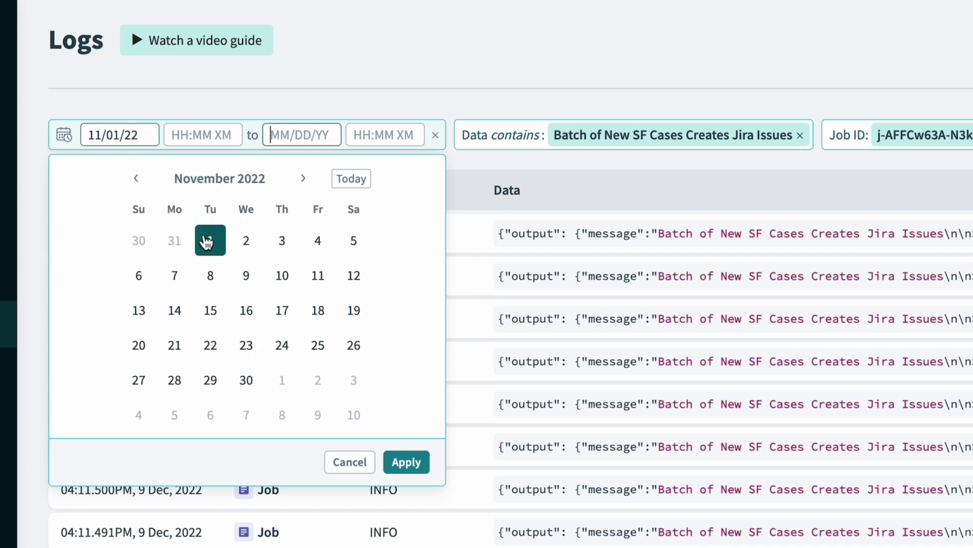
left_click(304, 178)
left_click(303, 178)
left_click(282, 275)
left_click(396, 462)
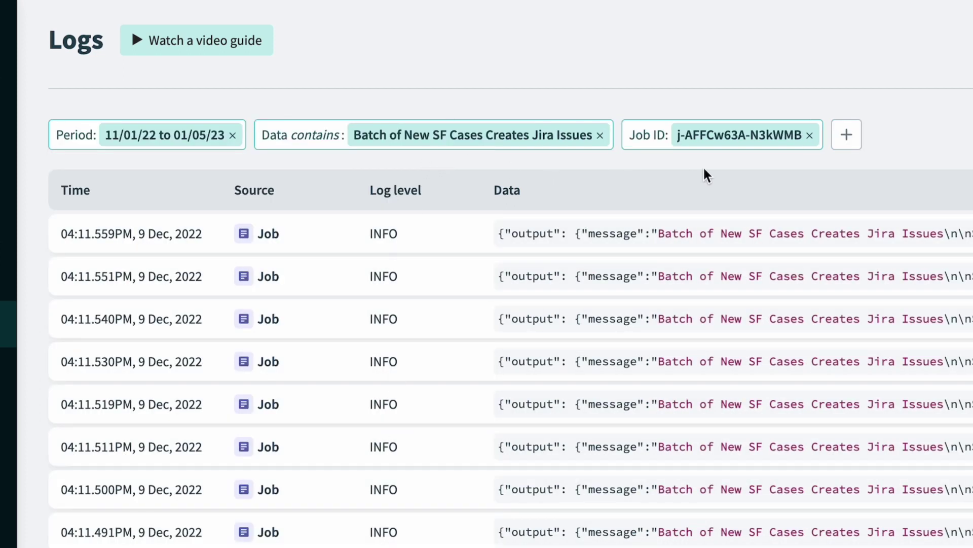
left_click(848, 135)
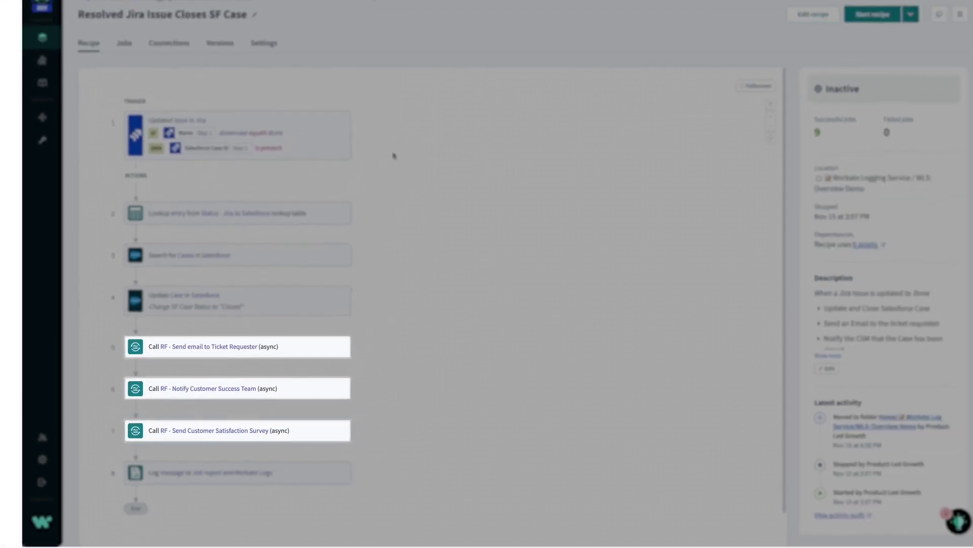
Open the Jobs list of the Resolved Jira Issue Closes SF Case recipe
left_click(132, 46)
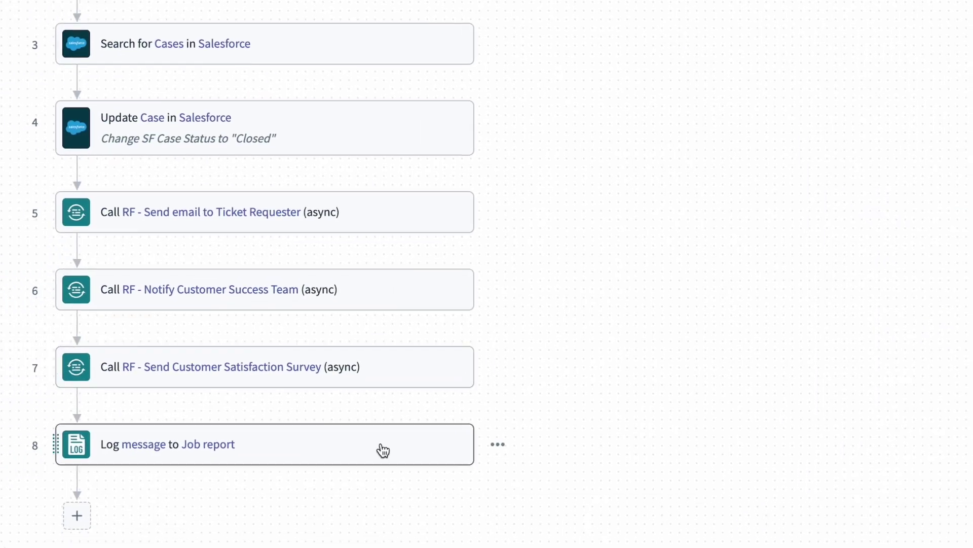
Turn on sending step 8's log message to Workato logs and save the recipe
left_click(382, 449)
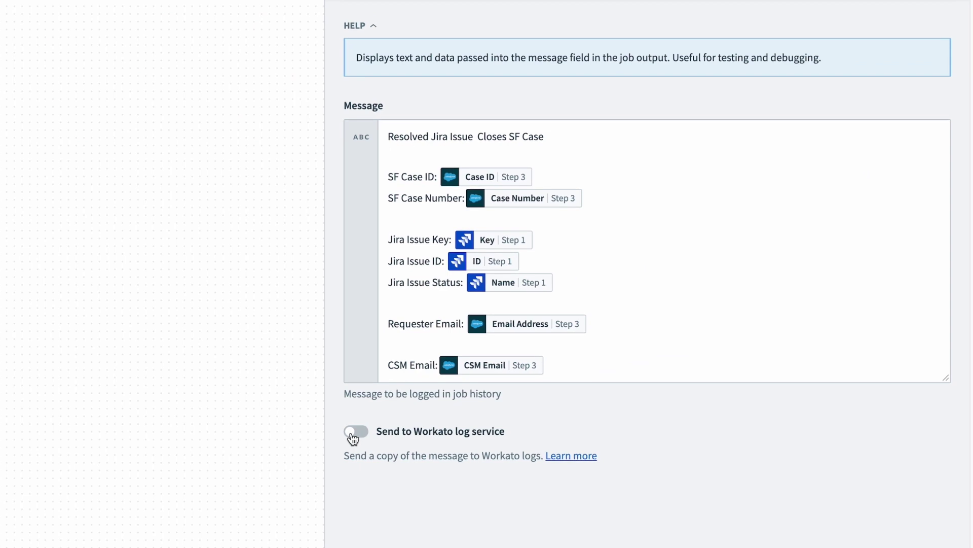
left_click(352, 432)
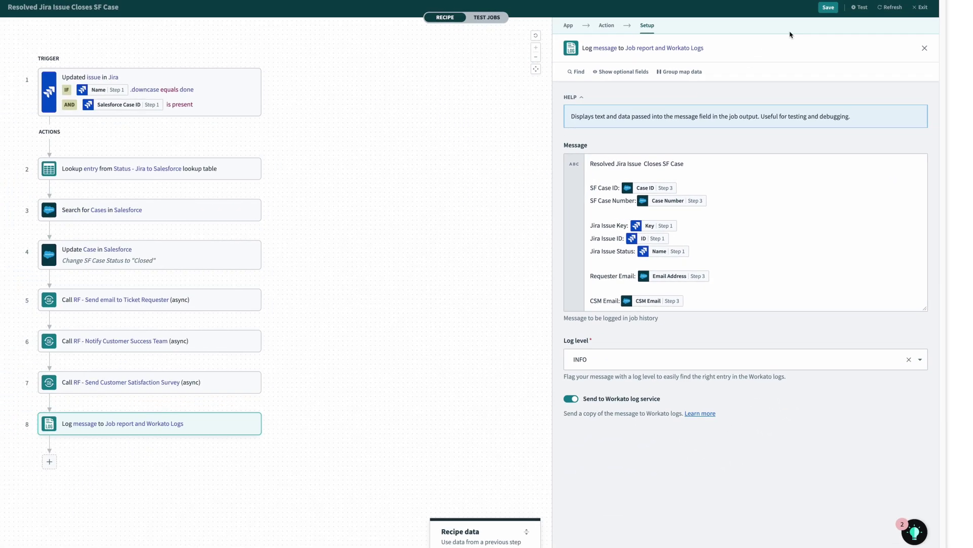
left_click(831, 15)
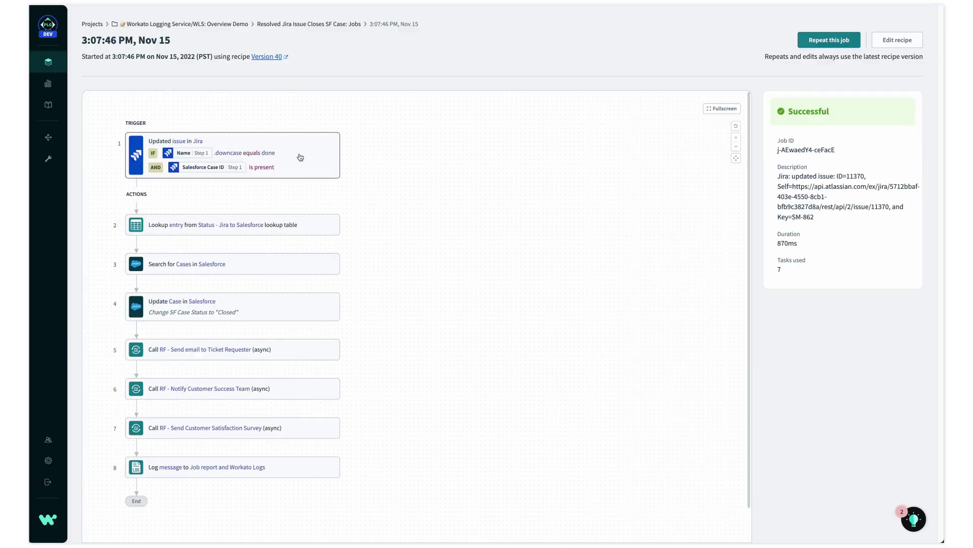
Copy Jira key SM-862 from the trigger output and start a Data contains filter on Logs
left_click(300, 157)
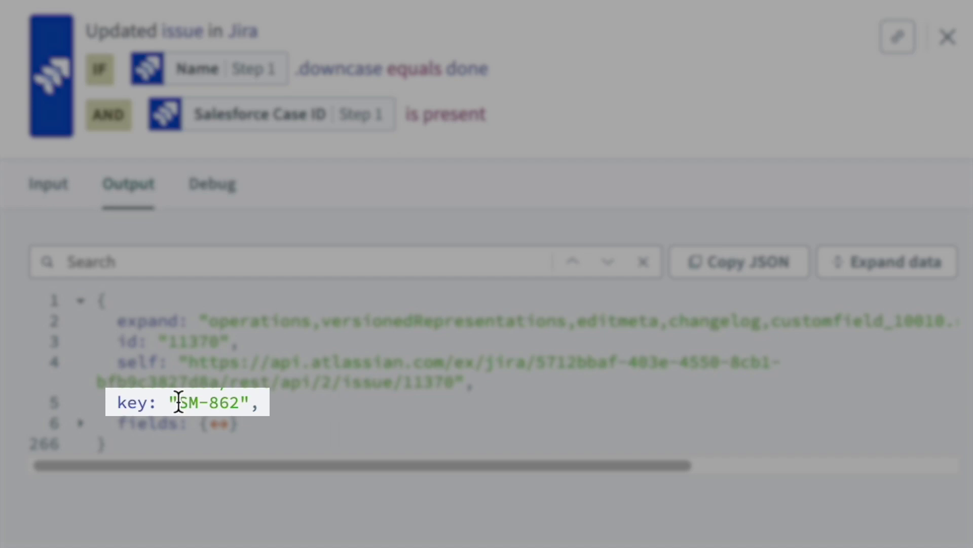
left_click_drag(180, 402, 241, 402)
key("ctrl+c")
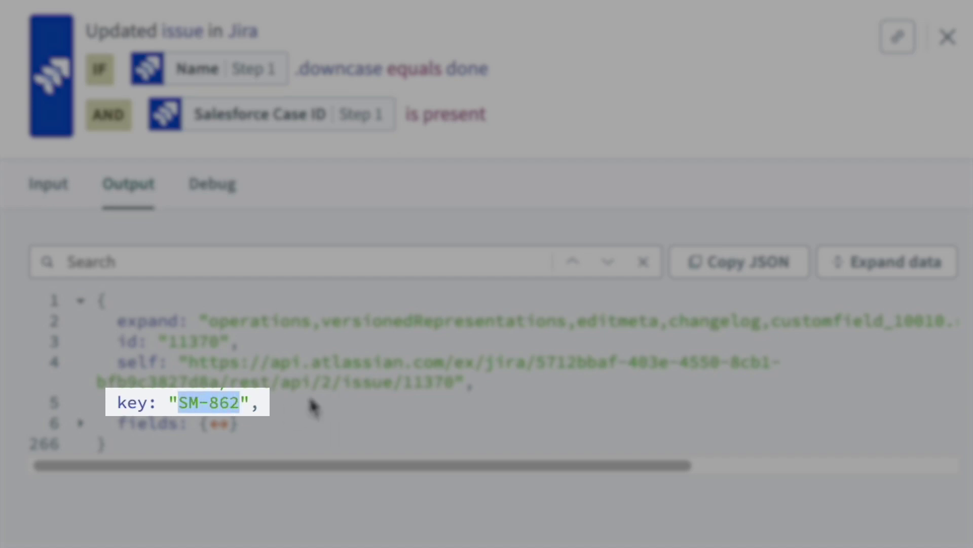
left_click(261, 395)
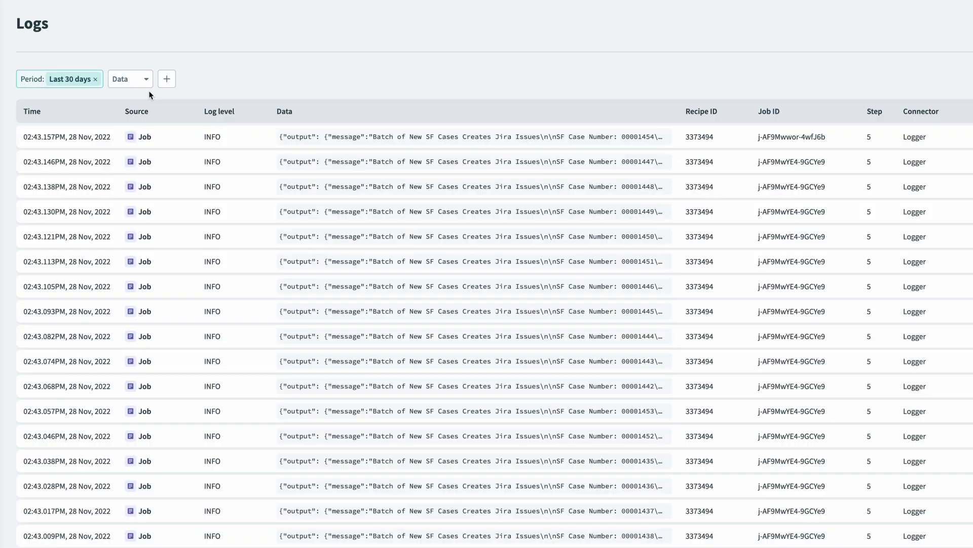
left_click(146, 80)
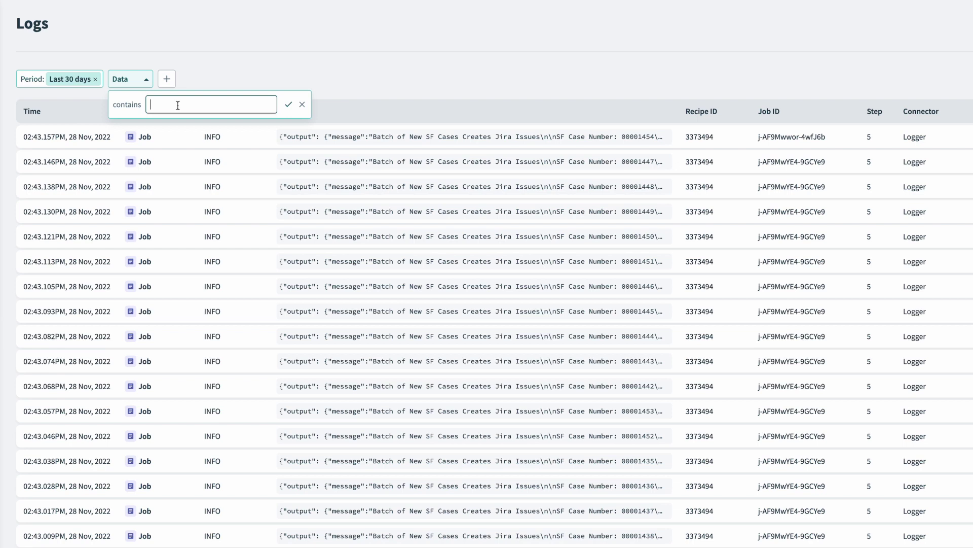
Filter logs on data containing SM-862 and view the Notify CSM entry's job data
key("ctrl+v")
left_click(288, 105)
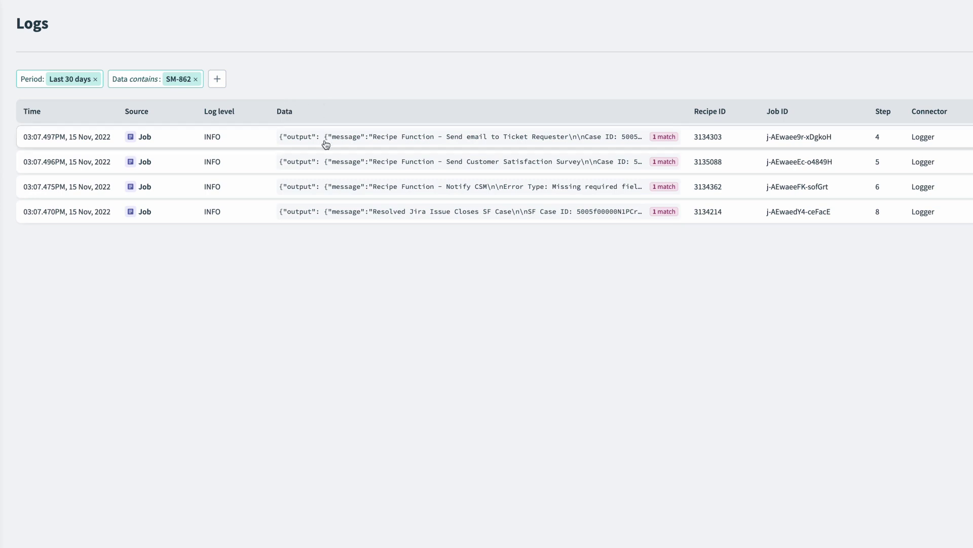
left_click(325, 182)
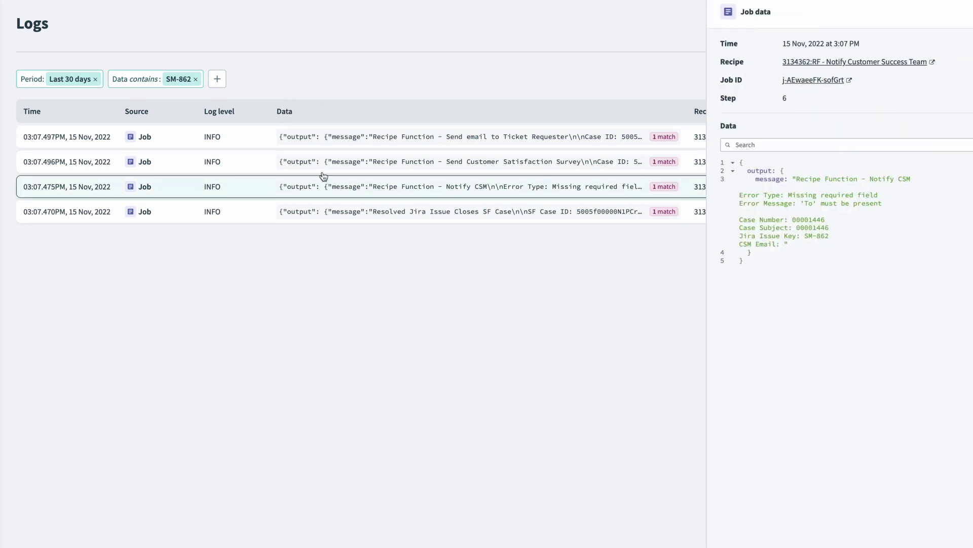